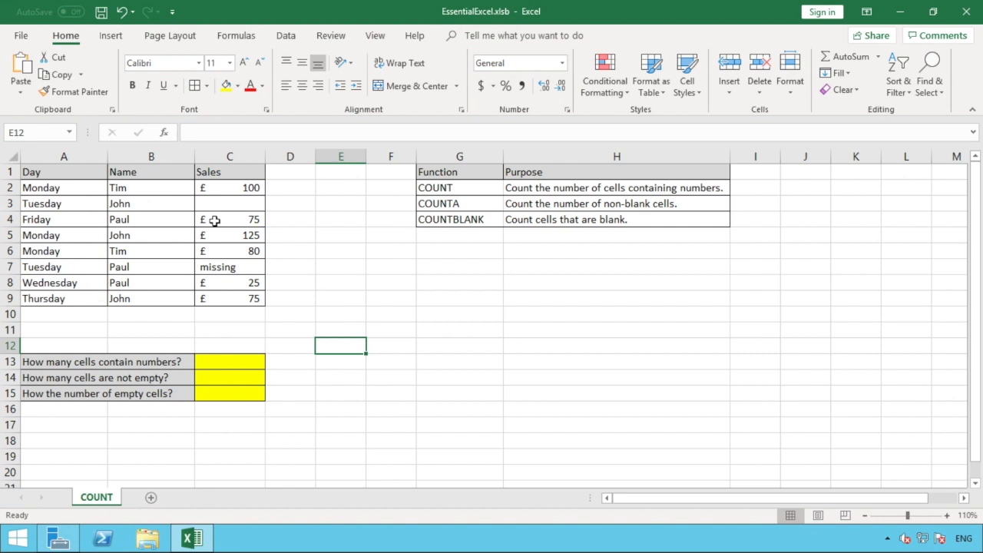
pyautogui.click(173, 188)
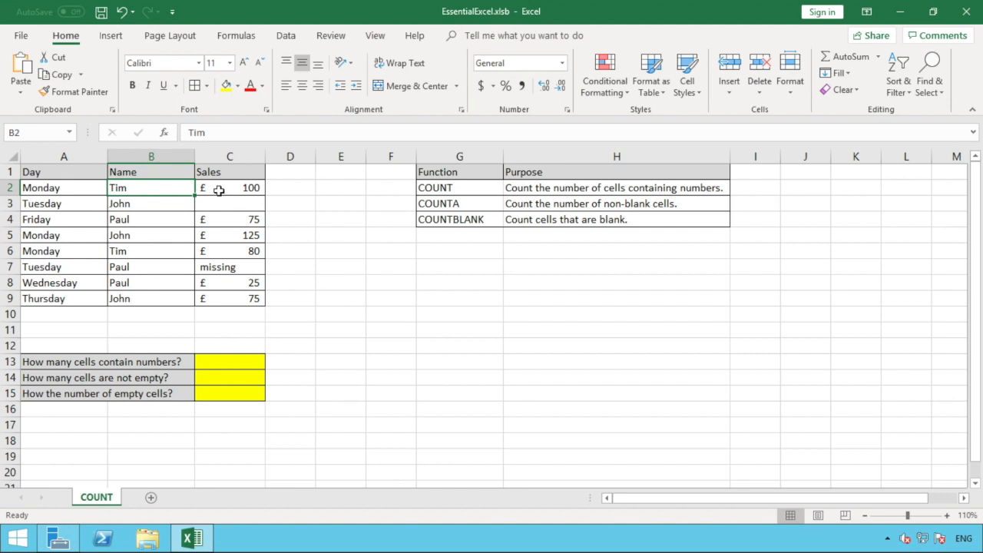
pyautogui.click(71, 186)
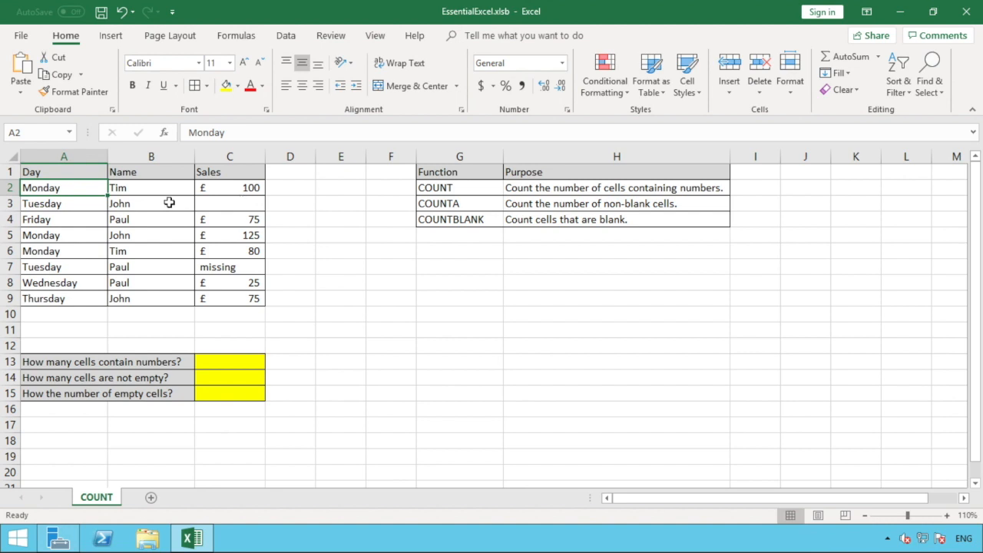
pyautogui.click(226, 203)
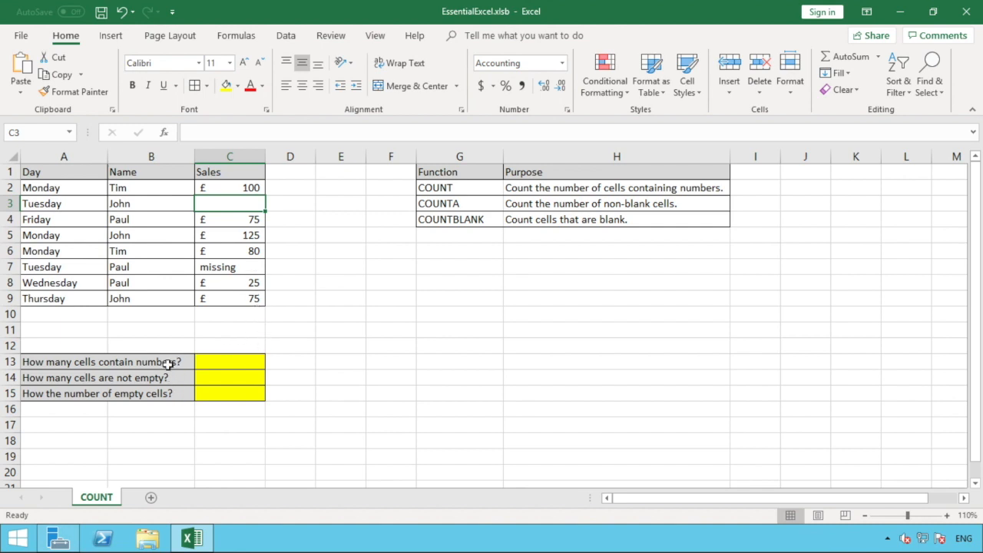
# - Enter =COUNT(C2:C9) in cell C13 to count the Sales cells that contain numbers
pyautogui.click(228, 361)
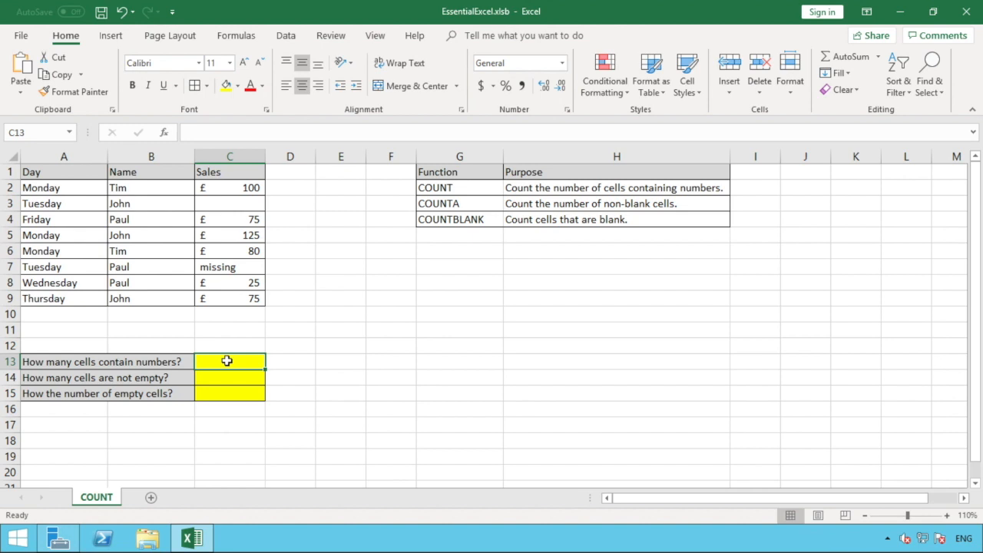
pyautogui.write('=')
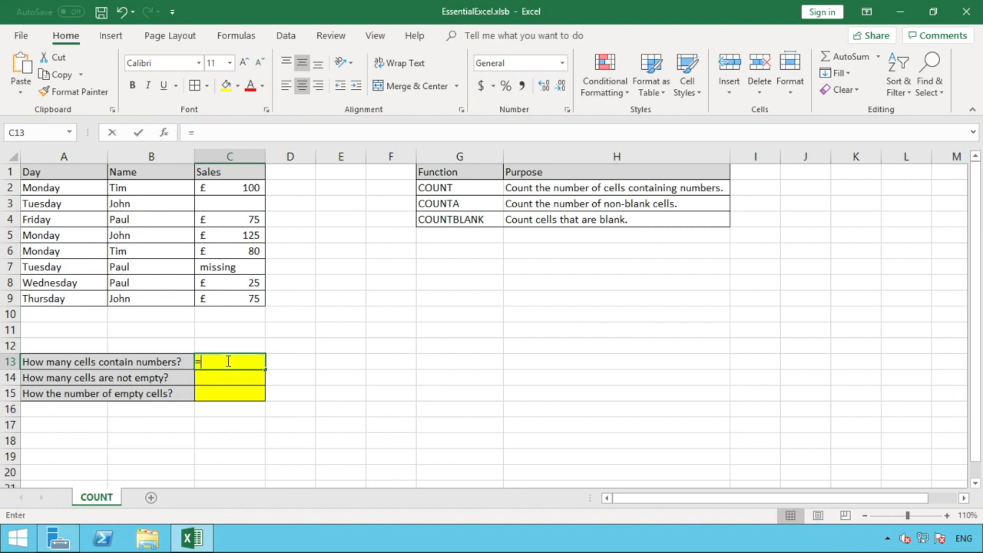
pyautogui.write('COUNT')
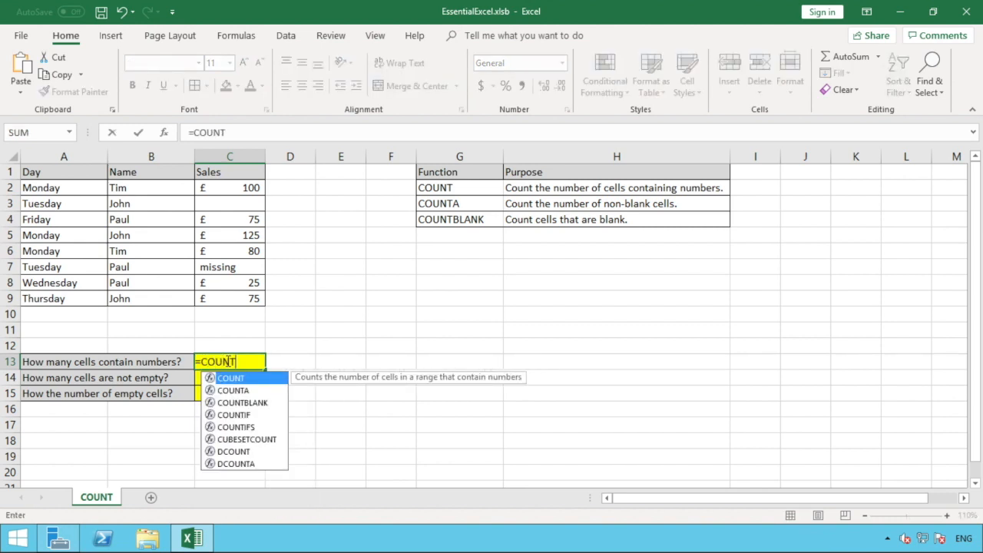
pyautogui.write('(')
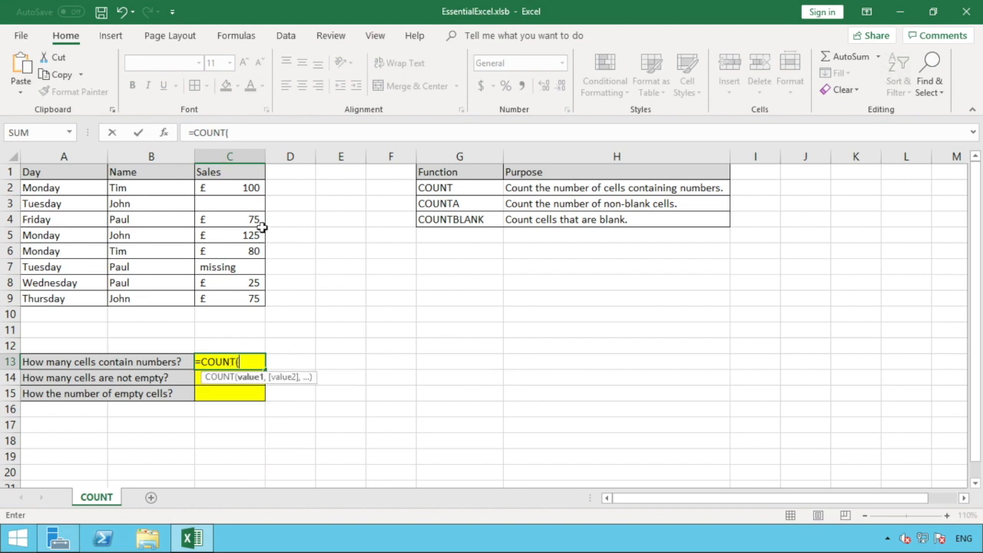
pyautogui.moveTo(246, 190); pyautogui.dragTo(239, 299)
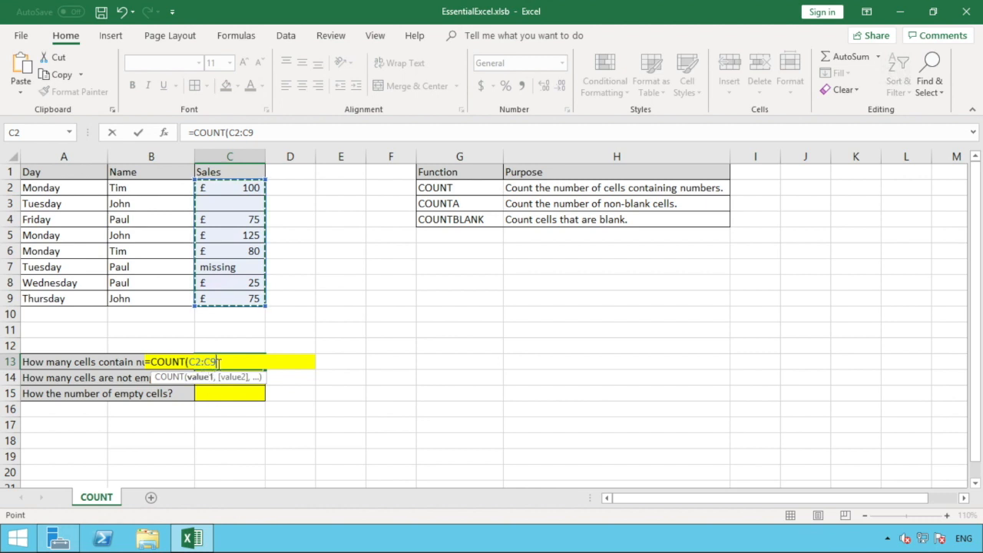
pyautogui.write(')')
pyautogui.press('Return')
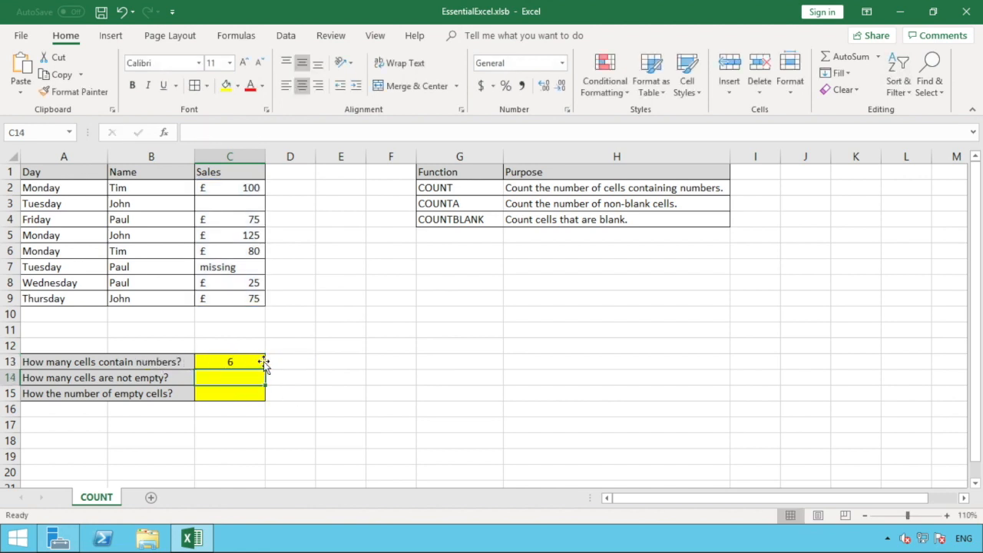
# - Examine each numeric Sales cell from C9 up to C2 and compare them with the COUNT formula in C13
pyautogui.click(262, 300)
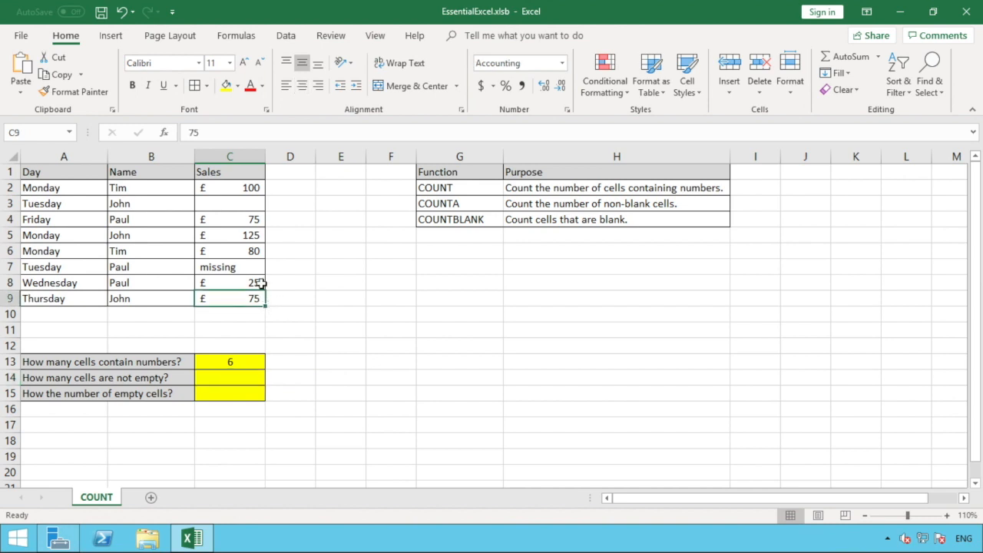
pyautogui.click(261, 283)
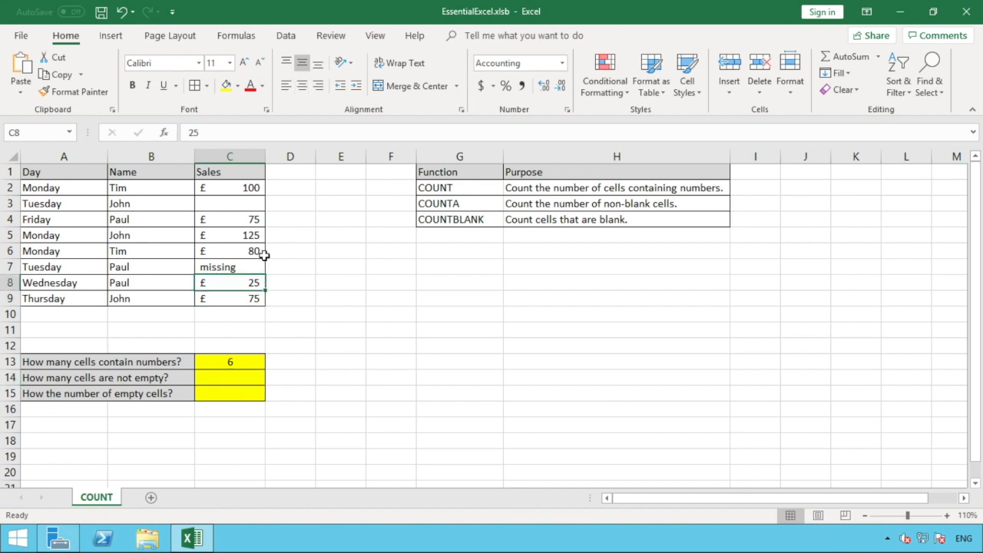
pyautogui.click(262, 252)
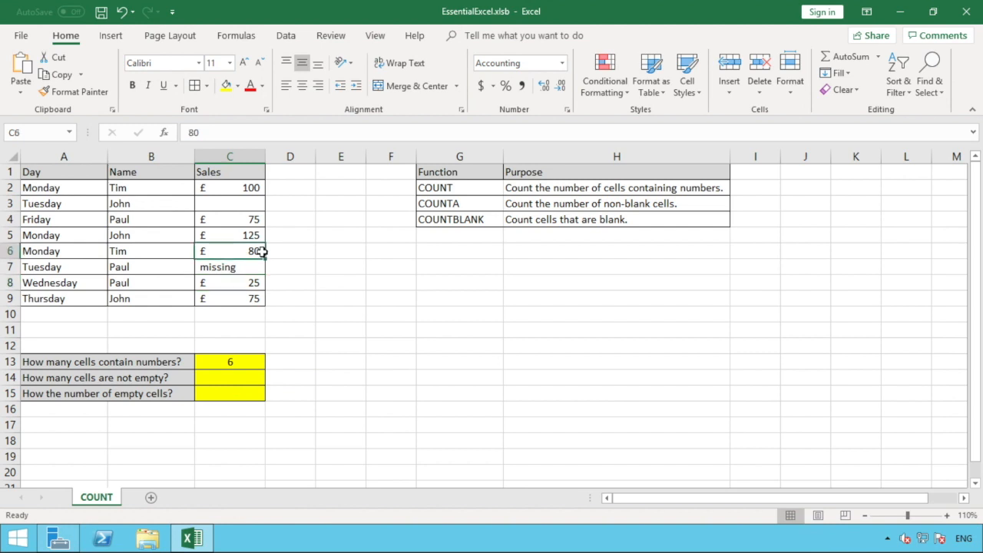
pyautogui.click(262, 237)
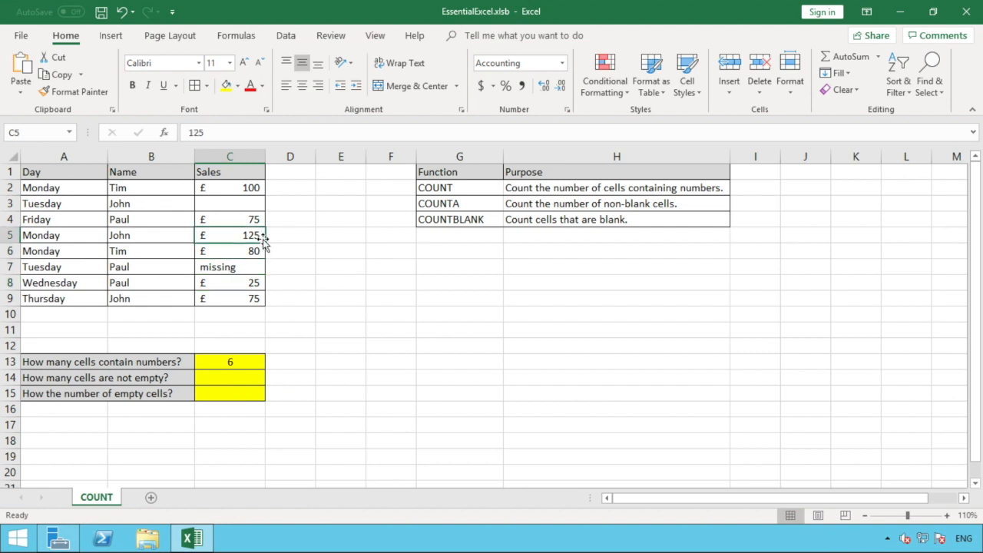
pyautogui.click(262, 221)
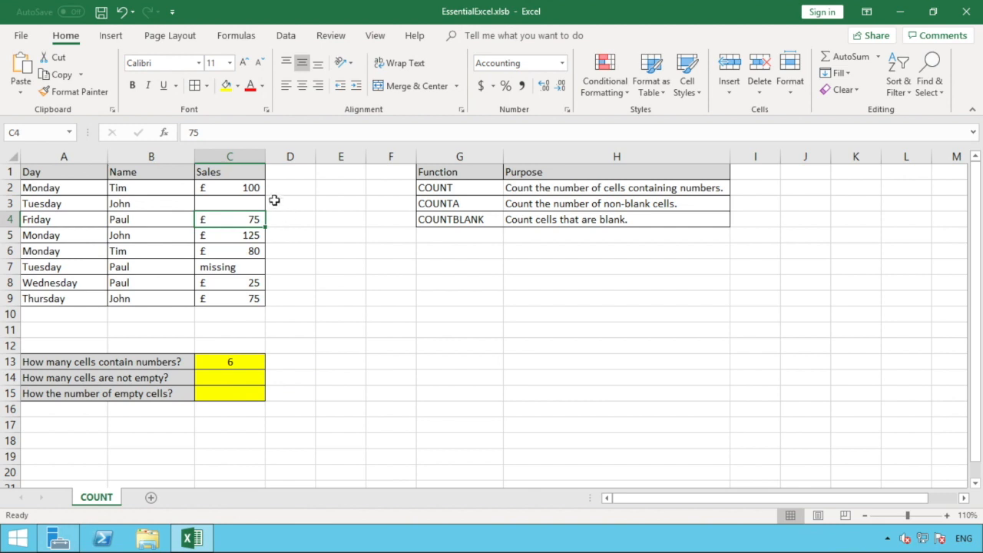
pyautogui.click(260, 187)
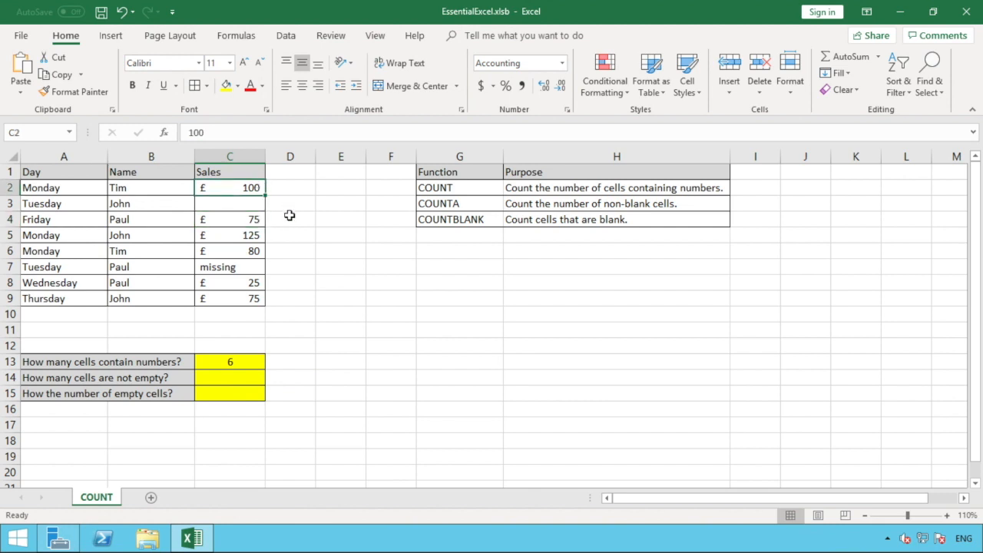
pyautogui.click(247, 359)
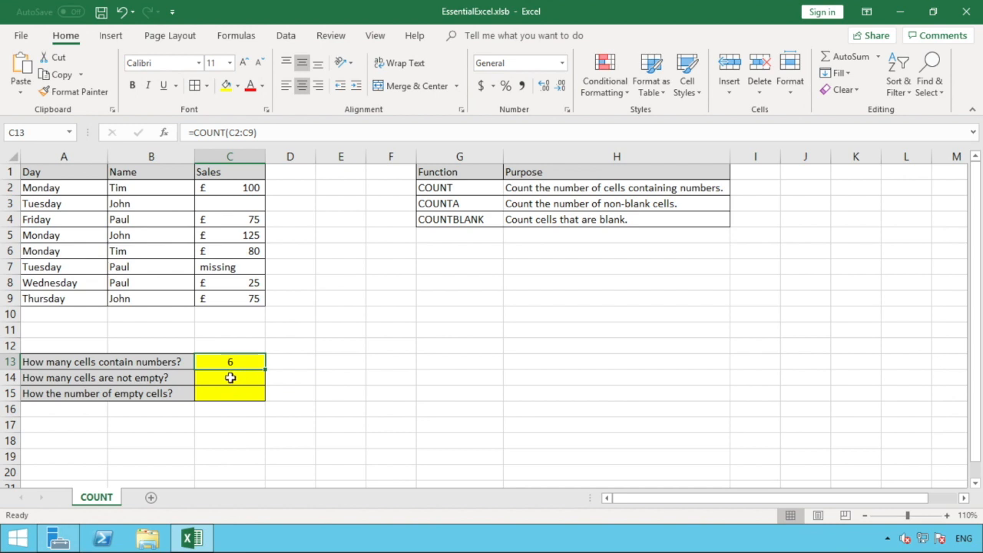
pyautogui.click(231, 378)
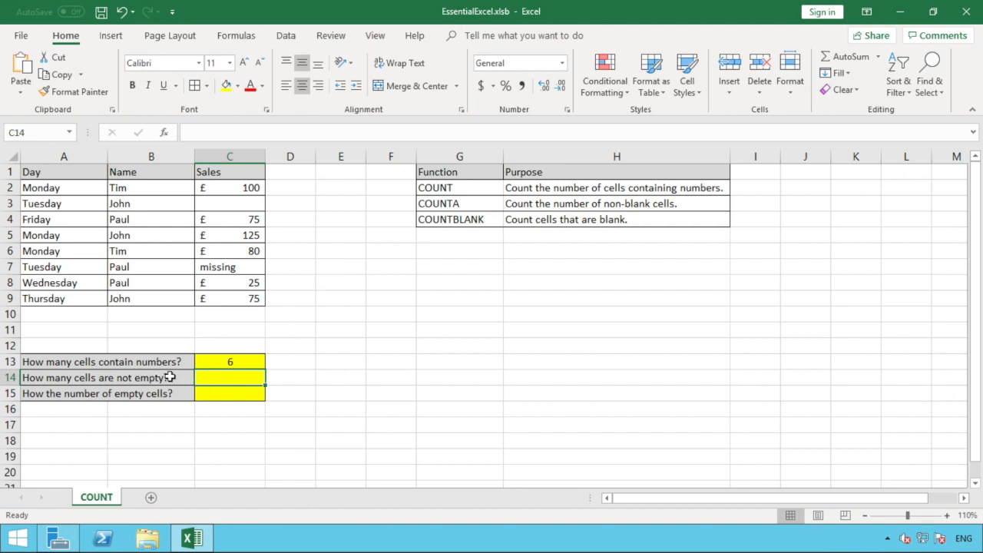
pyautogui.click(248, 363)
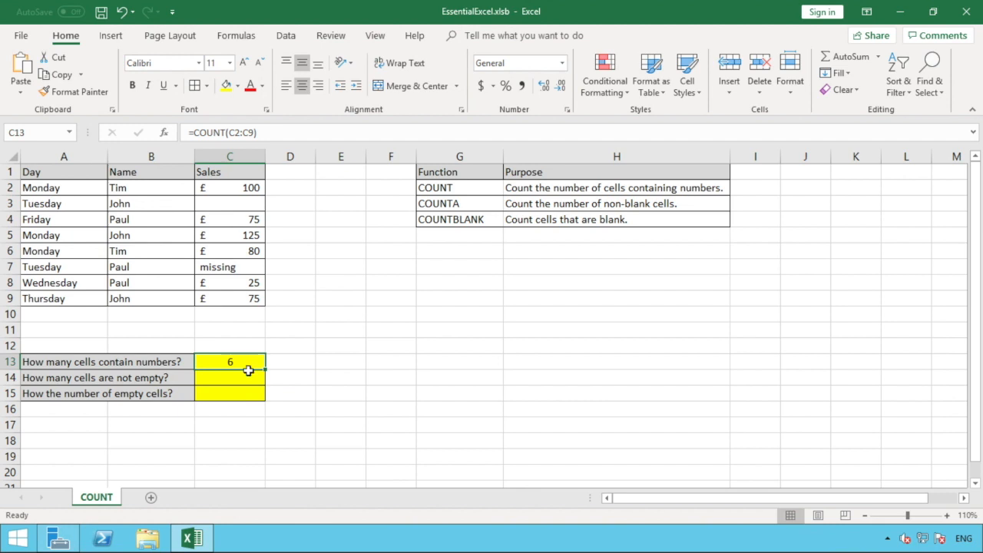
# - Enter =COUNTA(C2:C9) in cell C14 to count the Sales cells that are not empty
pyautogui.click(245, 378)
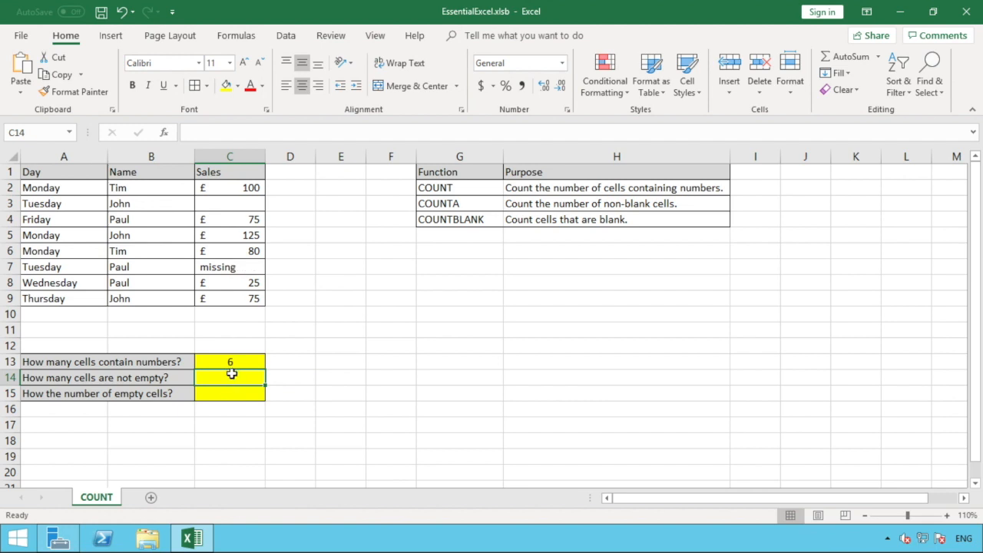
pyautogui.write('=cou')
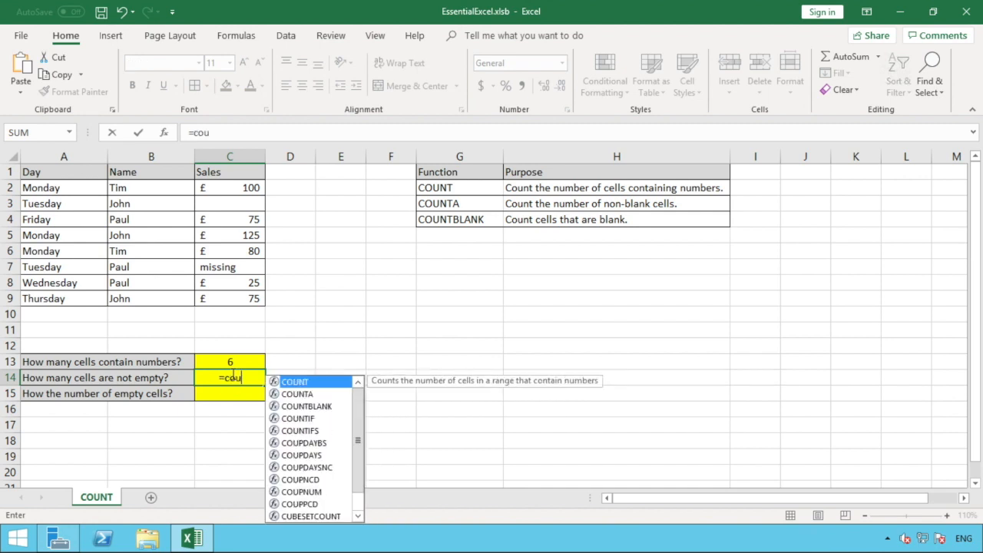
pyautogui.write('nta')
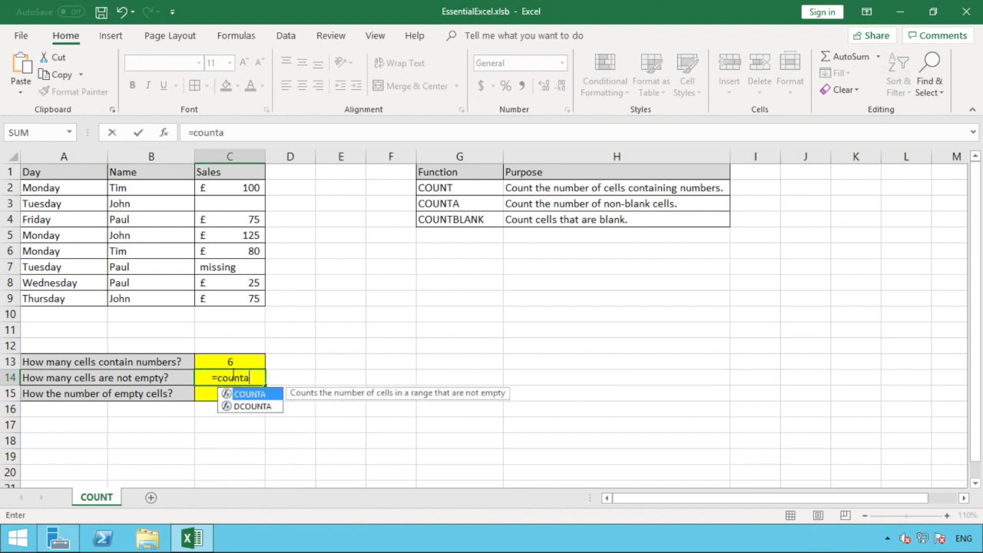
pyautogui.write('(')
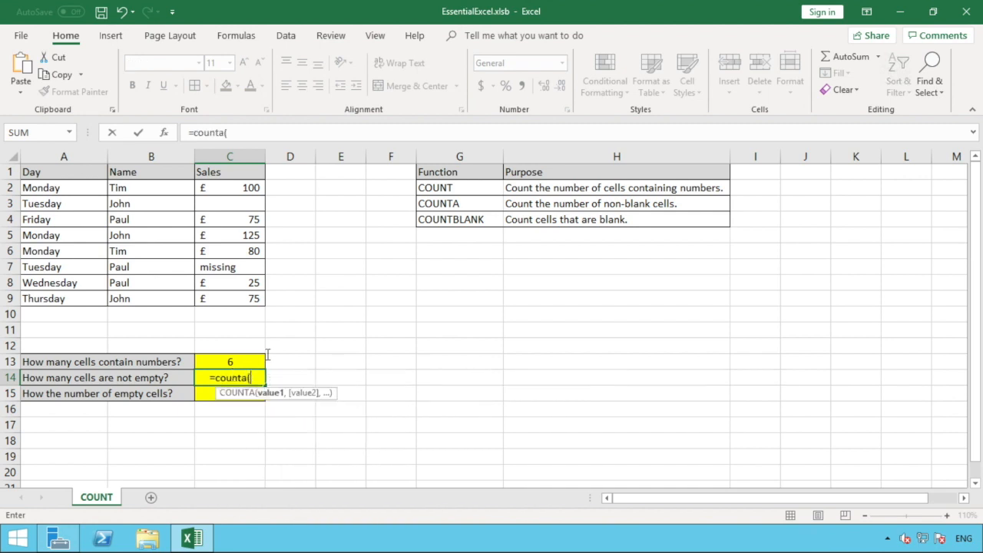
pyautogui.moveTo(253, 297); pyautogui.dragTo(250, 188)
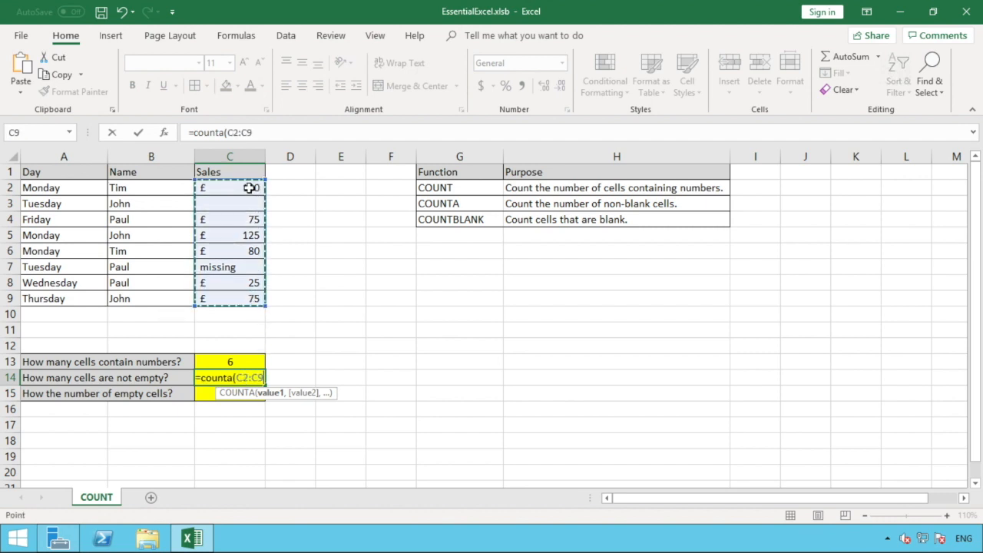
pyautogui.write(')')
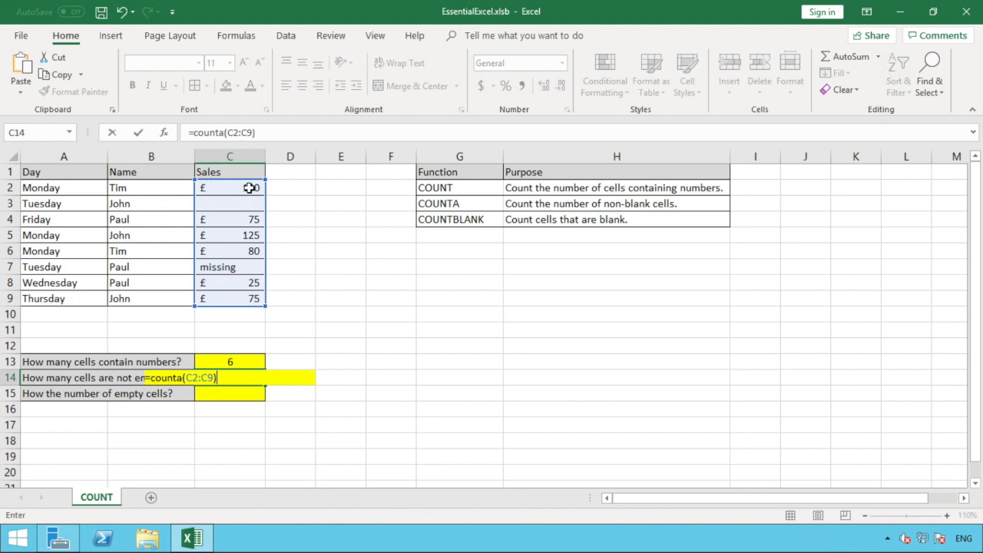
pyautogui.press('Return')
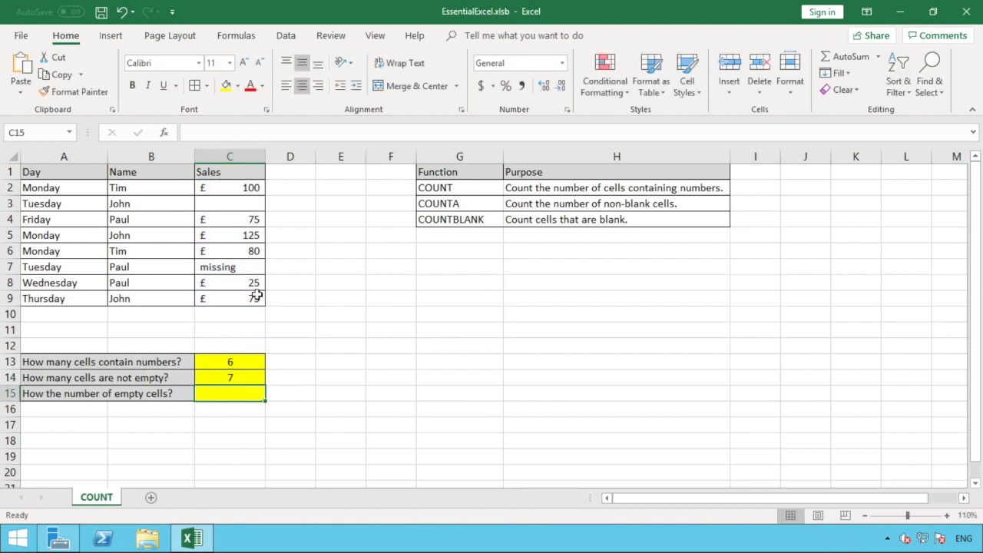
# - Clear the contents of Sales cell C7 and check the effect on the COUNTA formula in C14
pyautogui.click(236, 377)
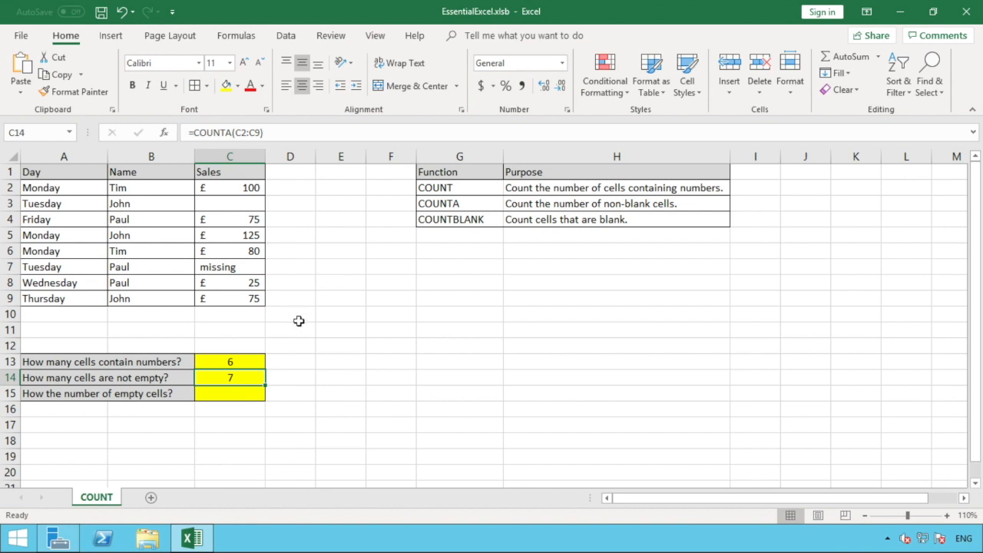
pyautogui.click(246, 267)
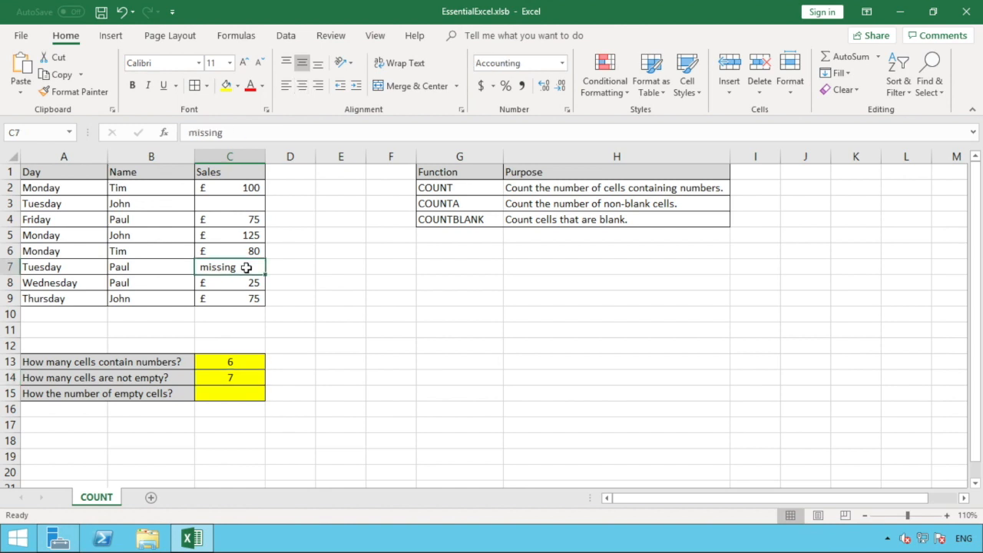
pyautogui.rightClick(245, 267)
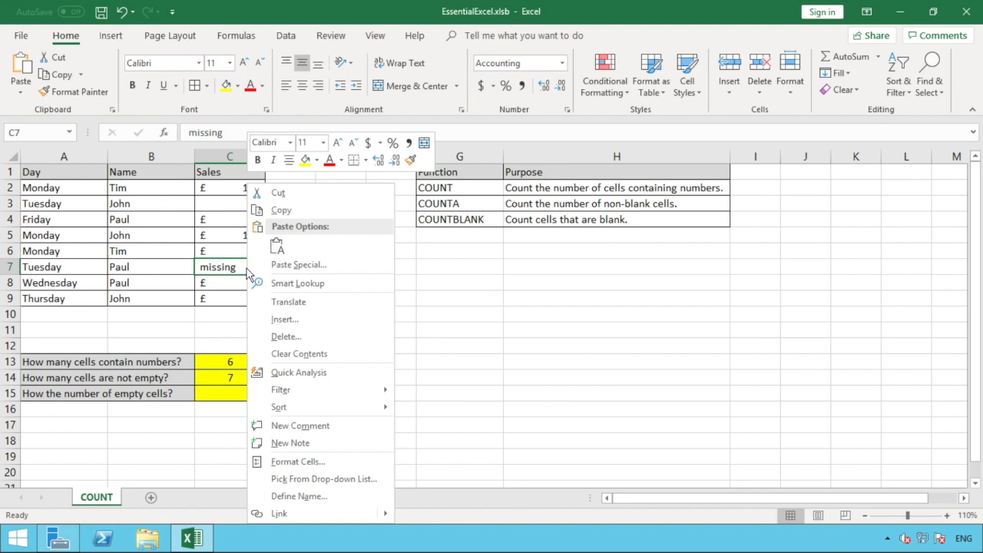
pyautogui.click(298, 353)
pyautogui.click(343, 358)
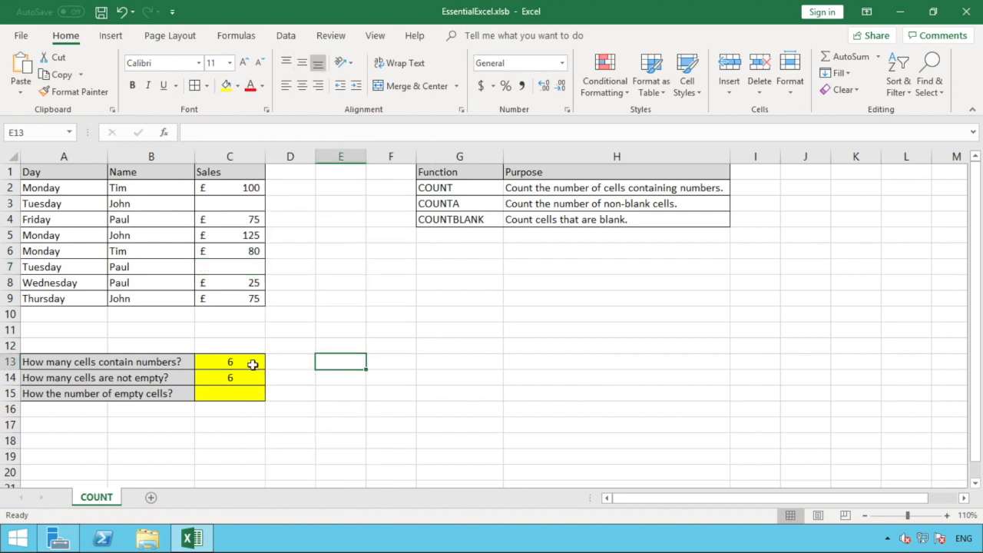
pyautogui.click(254, 298)
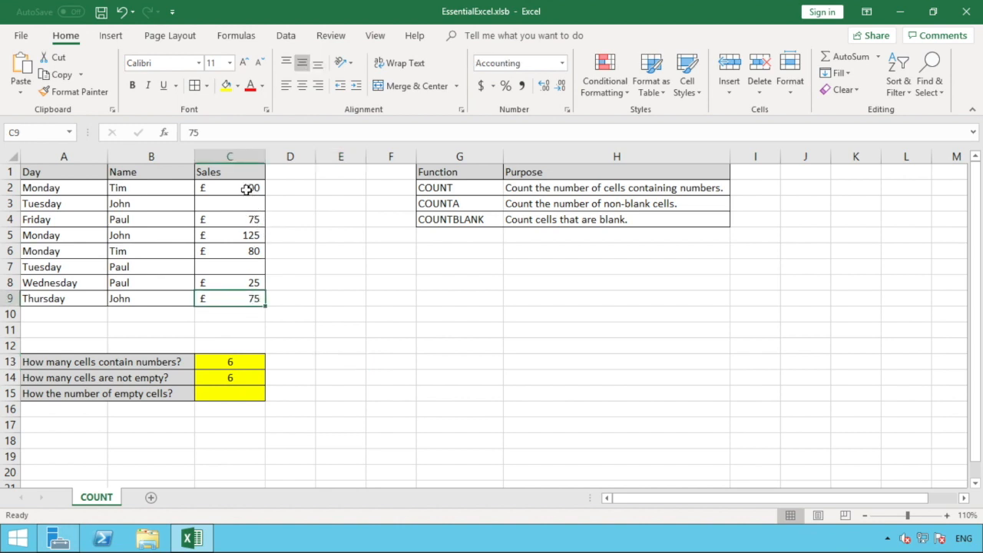
pyautogui.click(248, 374)
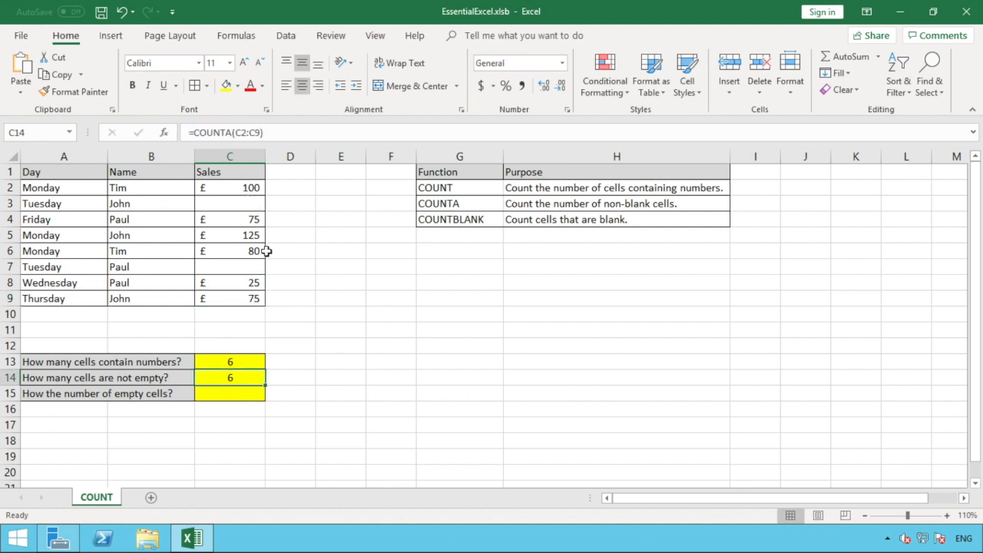
# - Enter the text "missing" back into Sales cell C7 and check the COUNT formula in C13
pyautogui.click(246, 269)
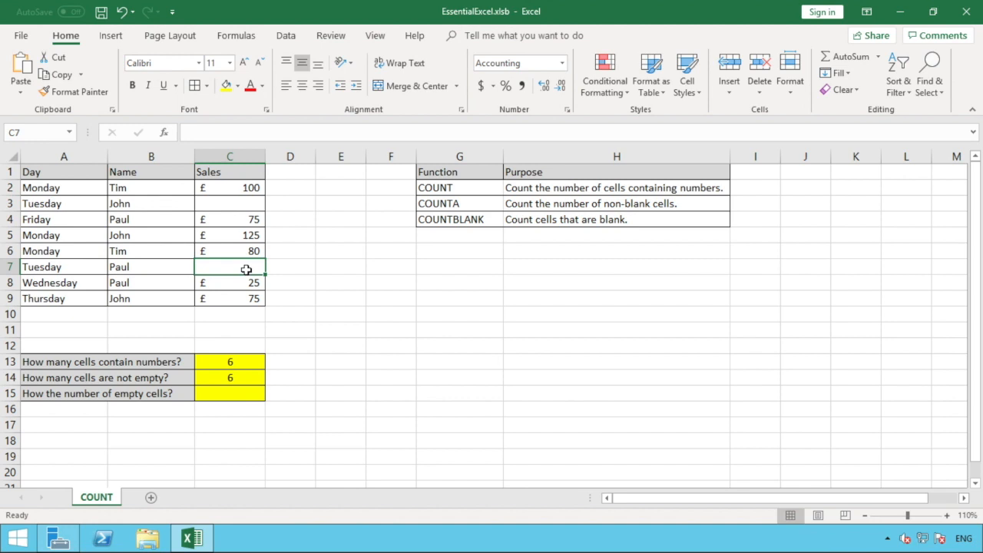
pyautogui.write('missing')
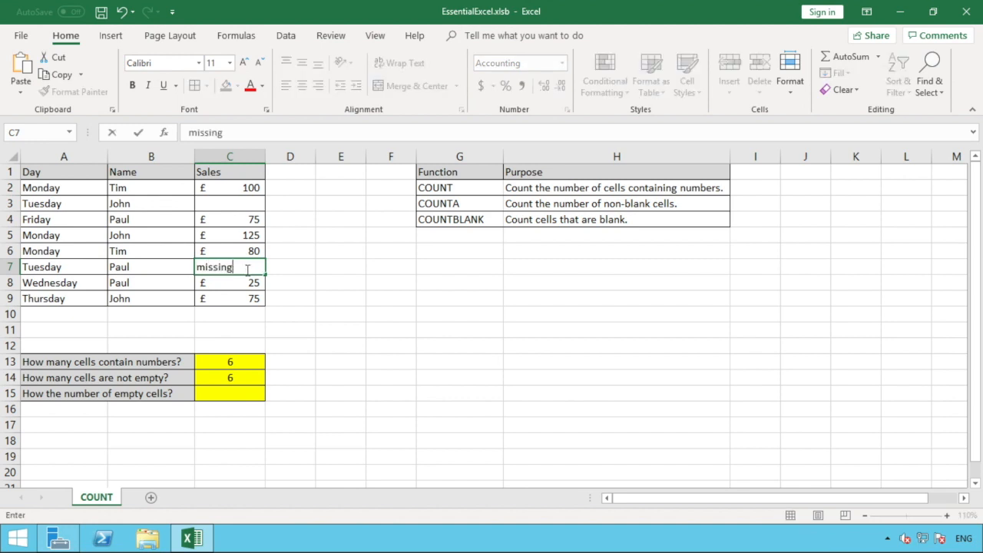
pyautogui.press('Return')
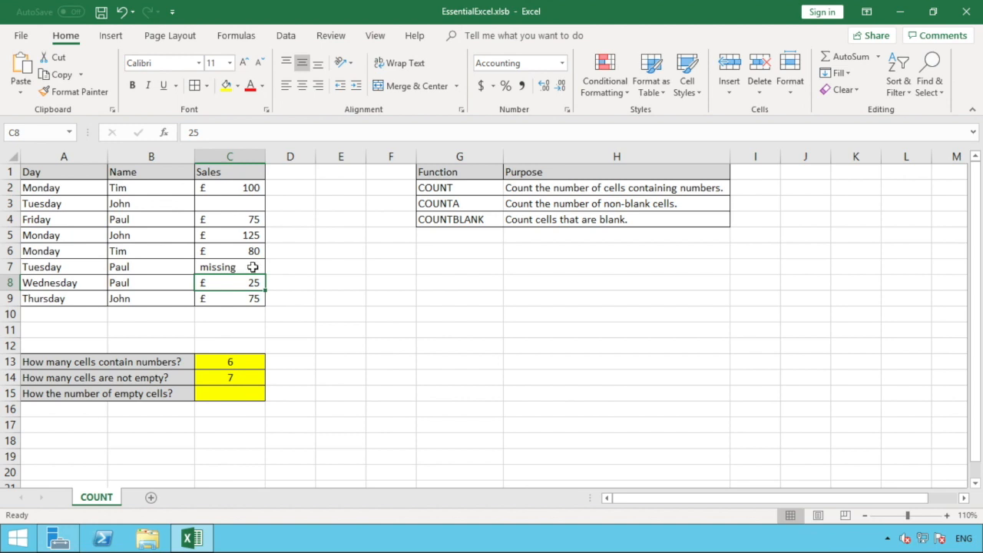
pyautogui.click(250, 361)
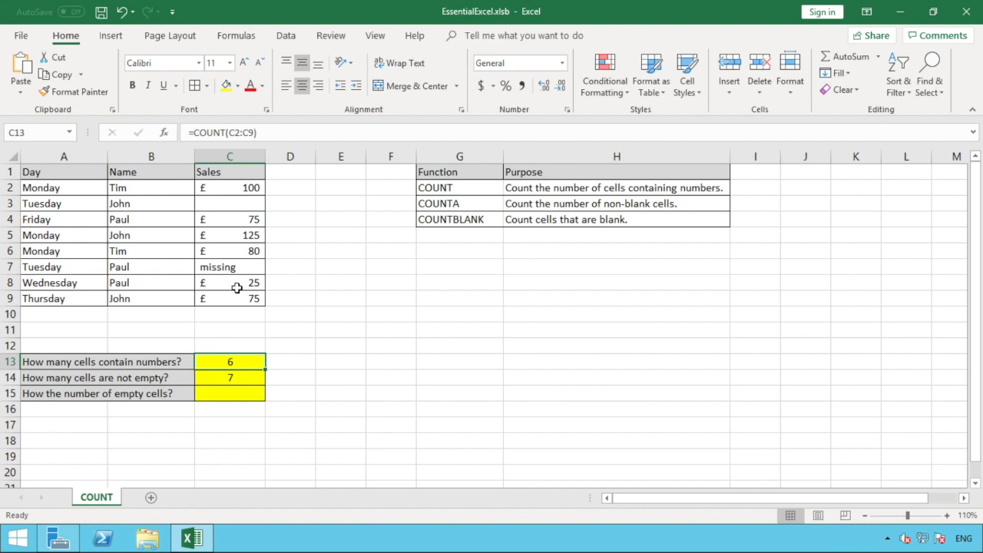
# - Enter =COUNTBLANK(C2:C9) in cell C15 to count the empty Sales cells, and review the formulas in C13 to C15
pyautogui.click(248, 377)
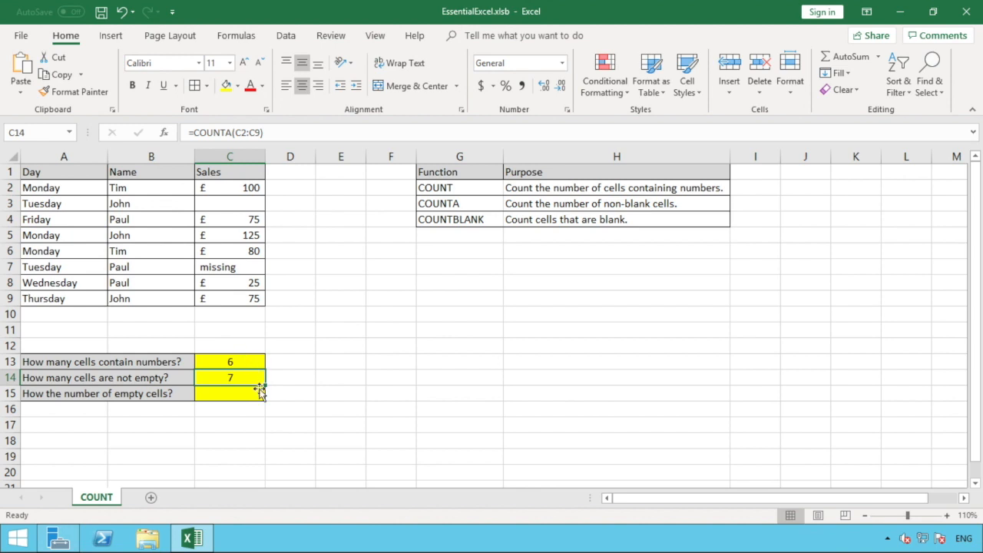
pyautogui.click(241, 391)
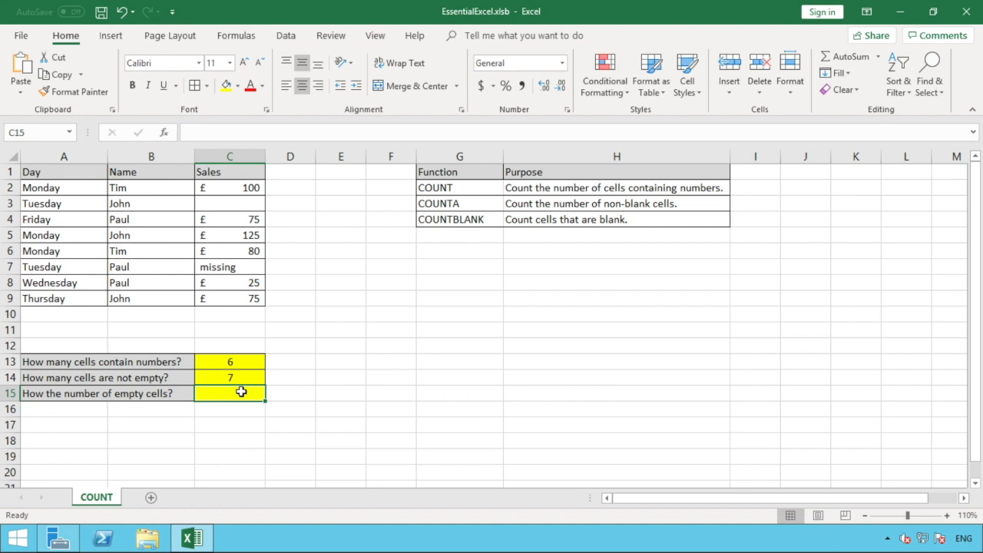
pyautogui.write('=COUNT')
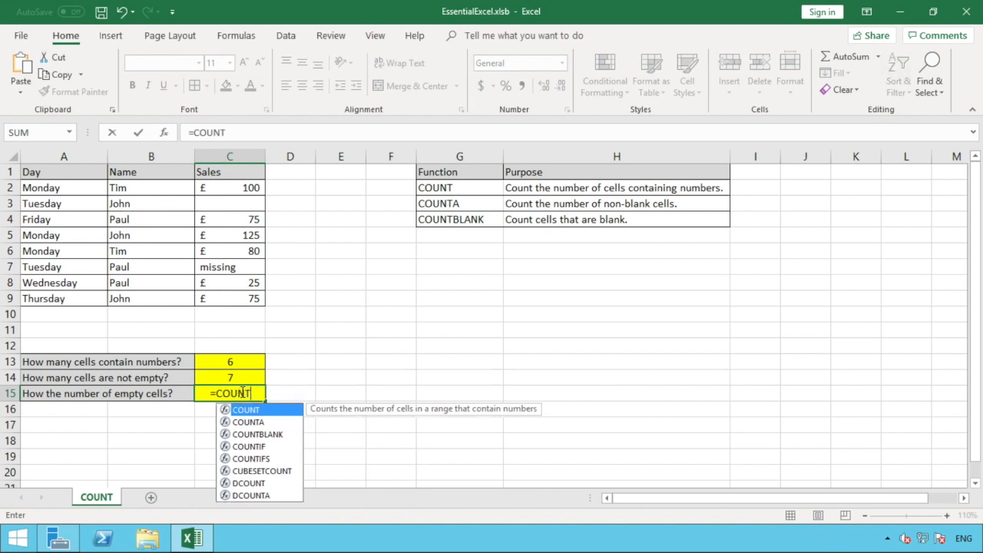
pyautogui.write('BL')
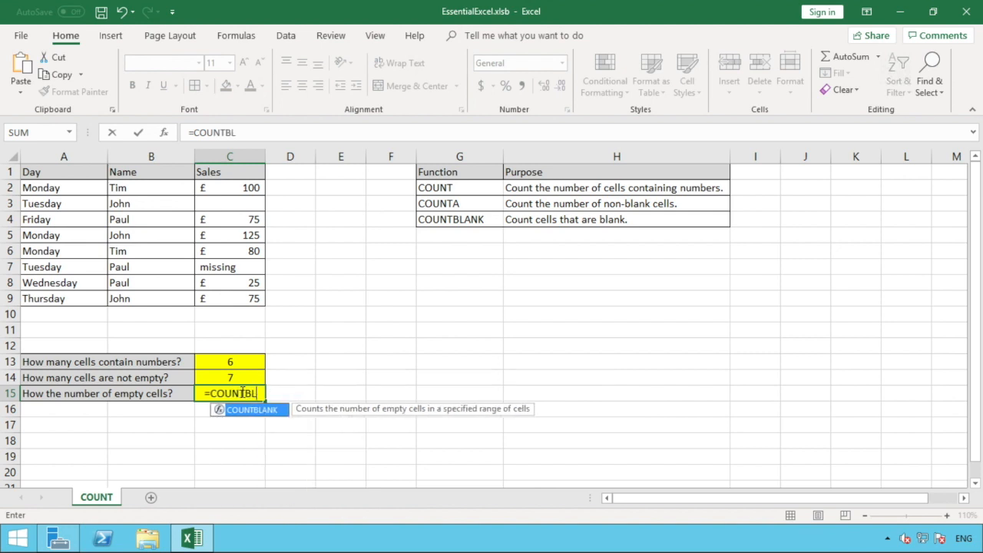
pyautogui.write('ANK(')
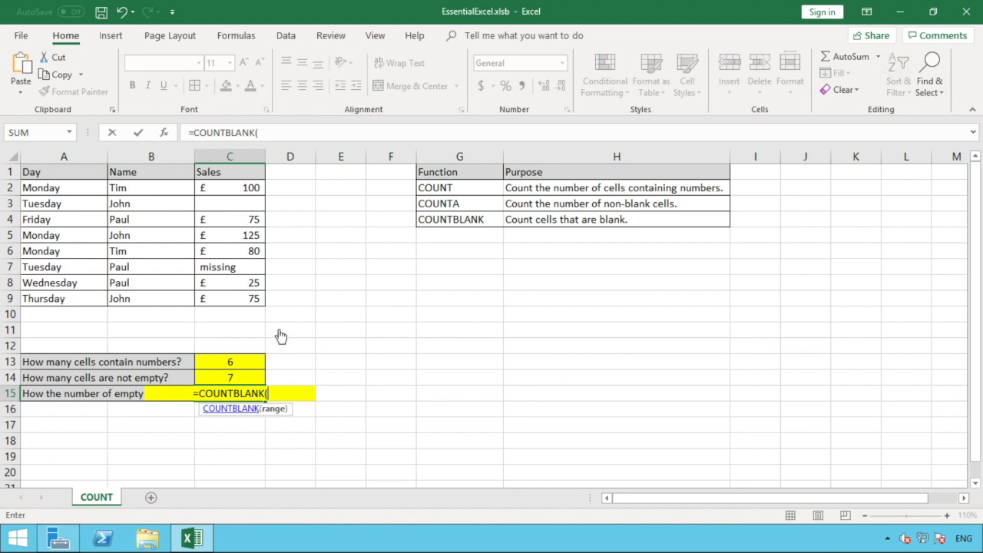
pyautogui.moveTo(258, 298); pyautogui.dragTo(250, 187)
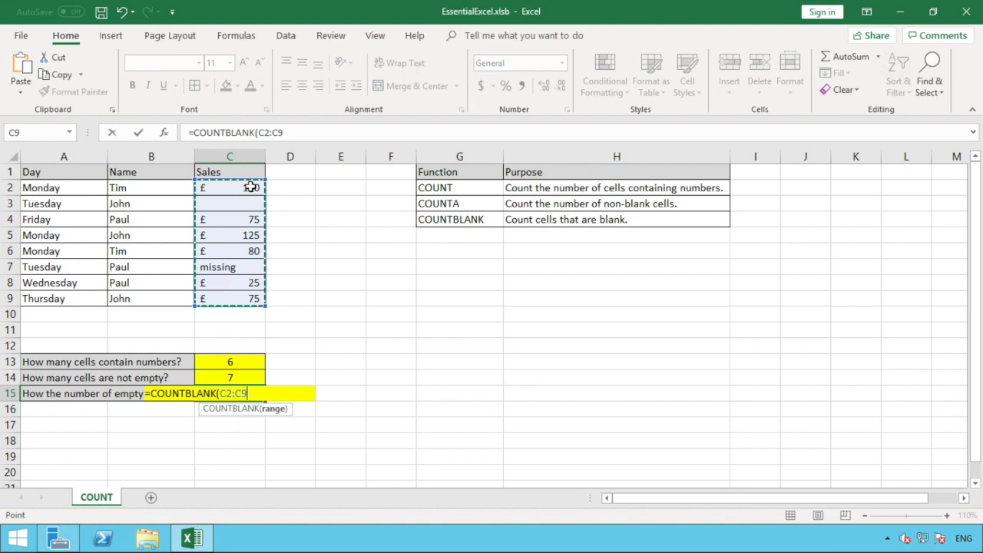
pyautogui.write(')')
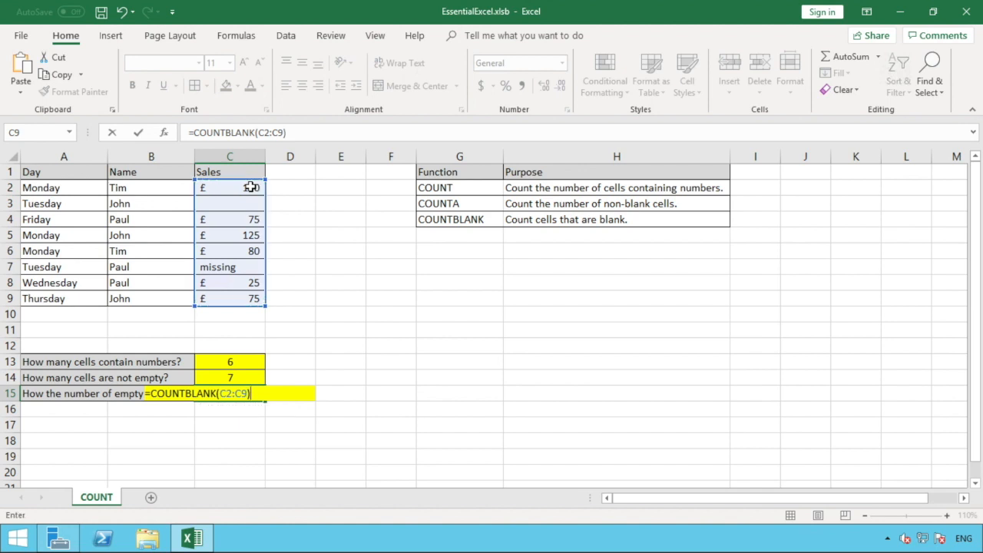
pyautogui.press('Return')
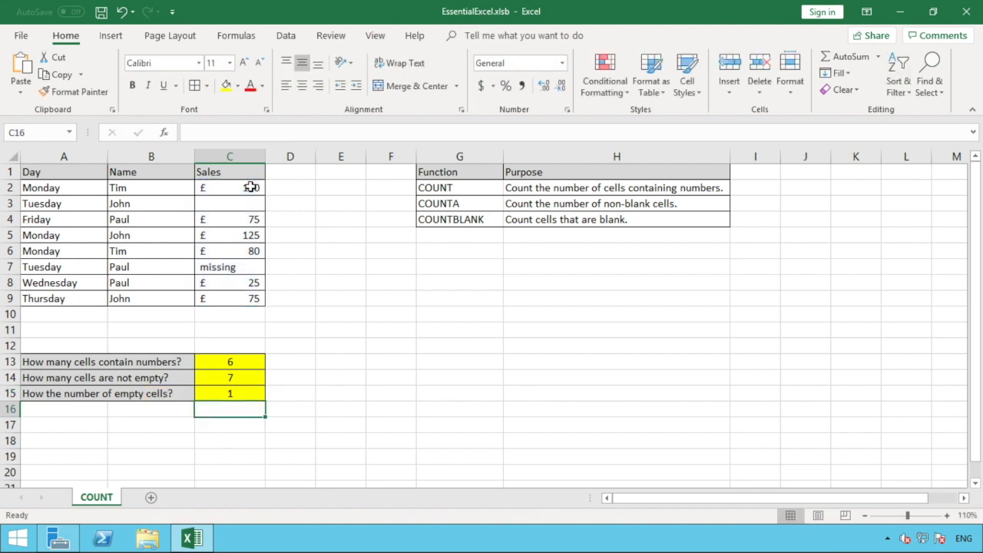
pyautogui.click(249, 394)
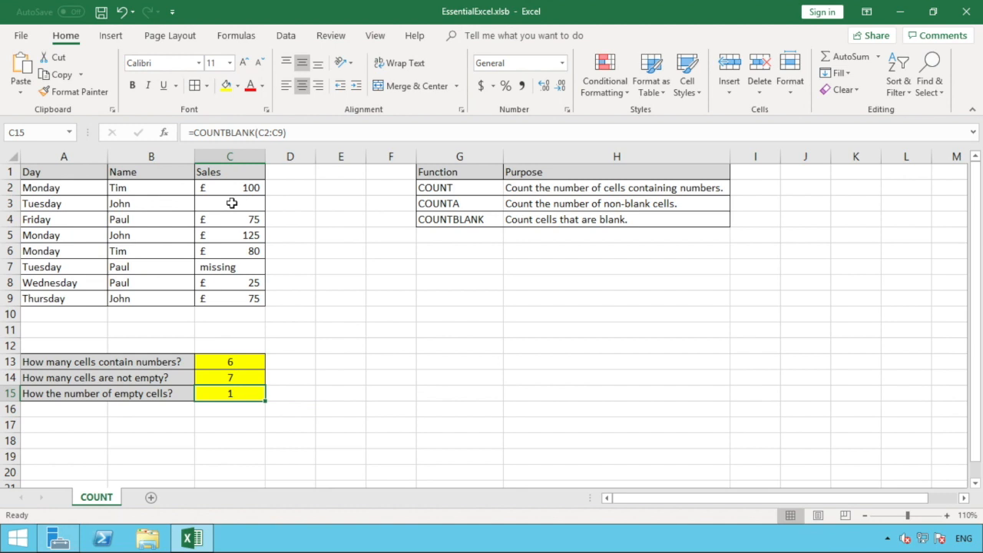
pyautogui.click(259, 361)
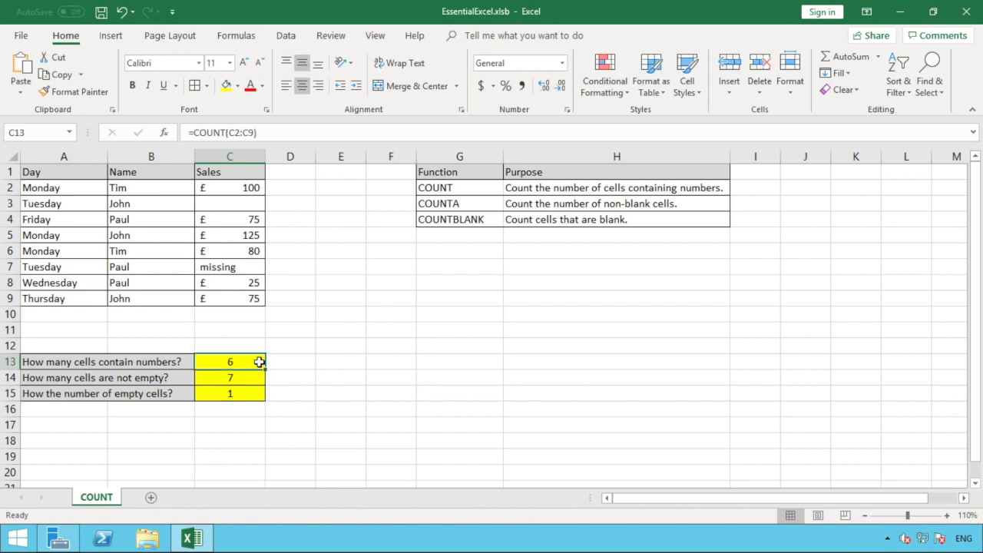
pyautogui.click(250, 378)
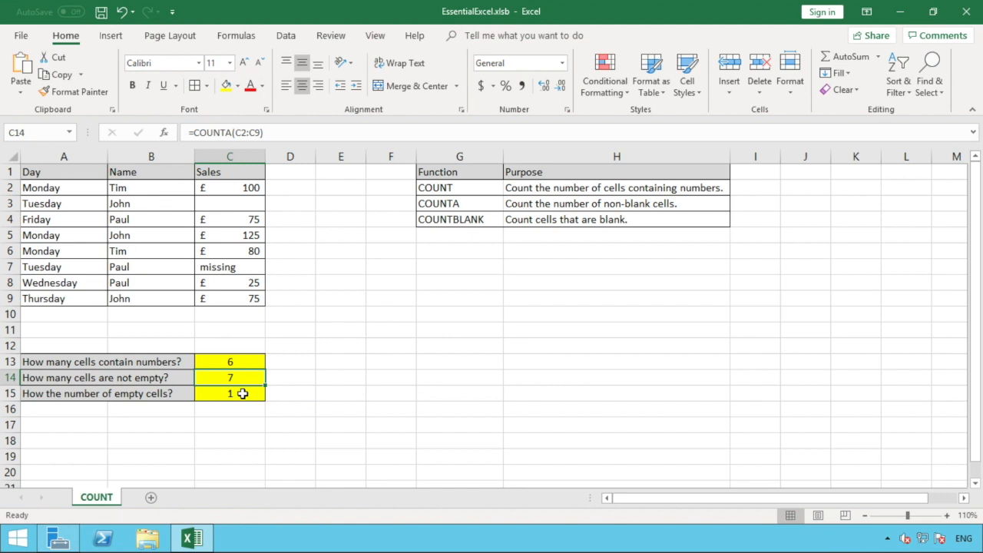
pyautogui.click(242, 394)
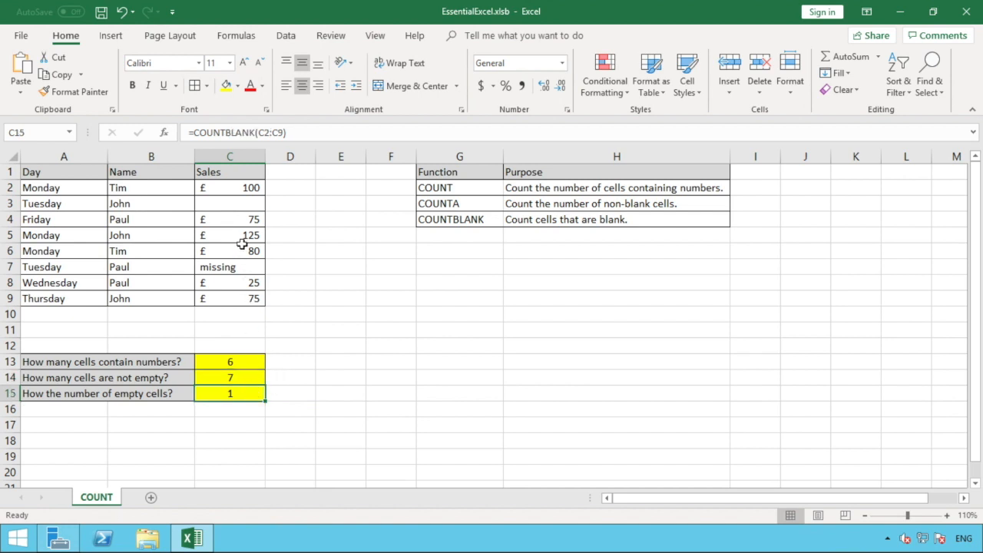
# - Enter a blank space in the empty Sales cell C3 and check its effect on the COUNTBLANK and COUNTA formulas
pyautogui.click(234, 204)
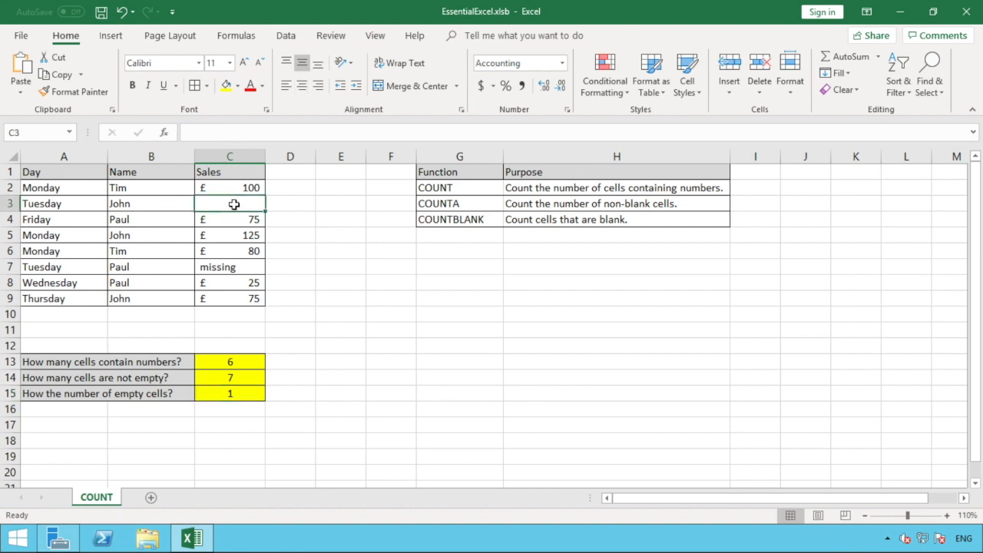
pyautogui.doubleClick(235, 205)
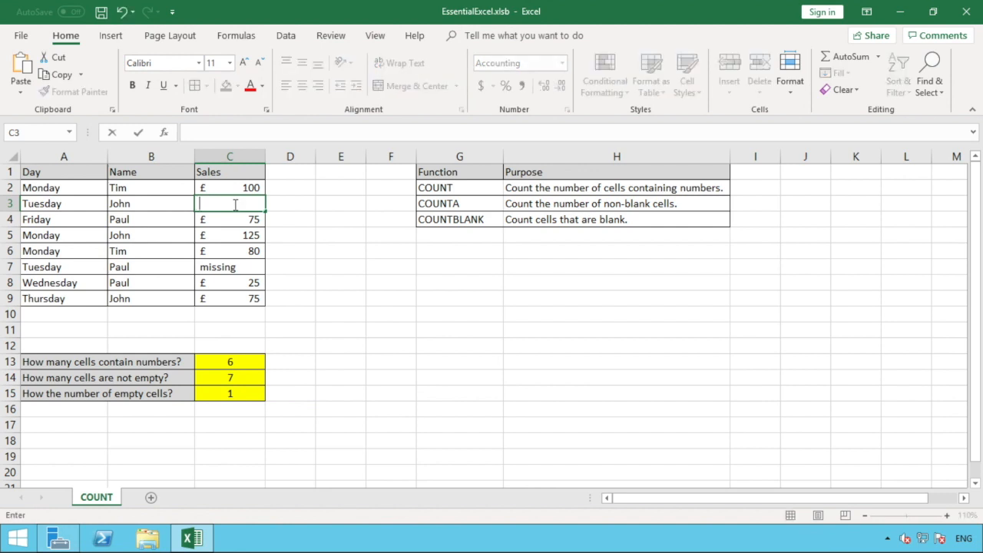
pyautogui.press('Return')
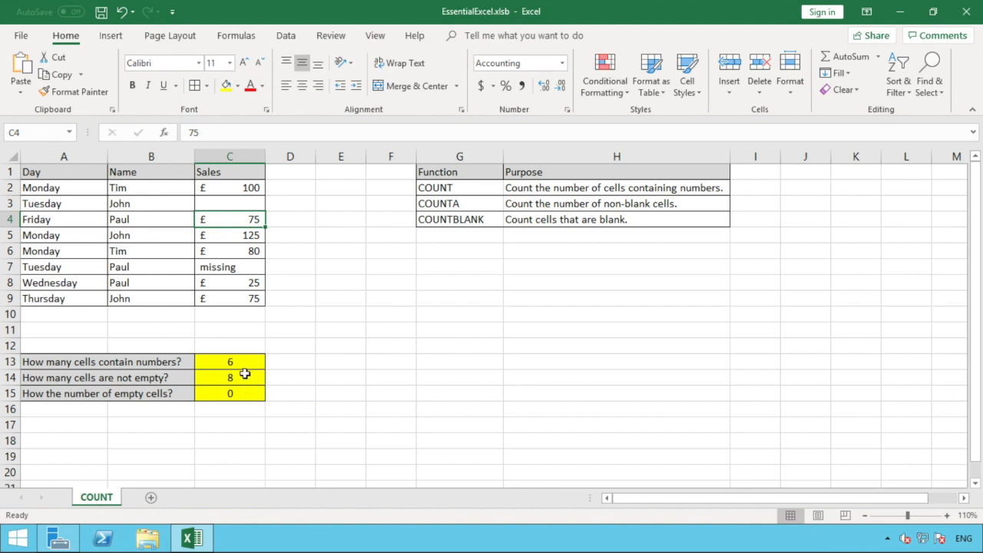
pyautogui.click(238, 206)
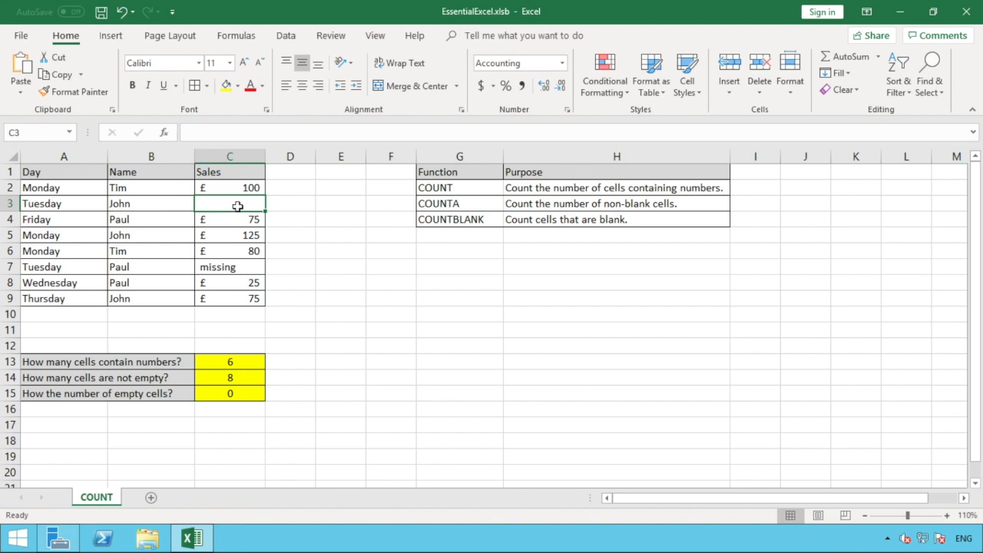
pyautogui.click(249, 393)
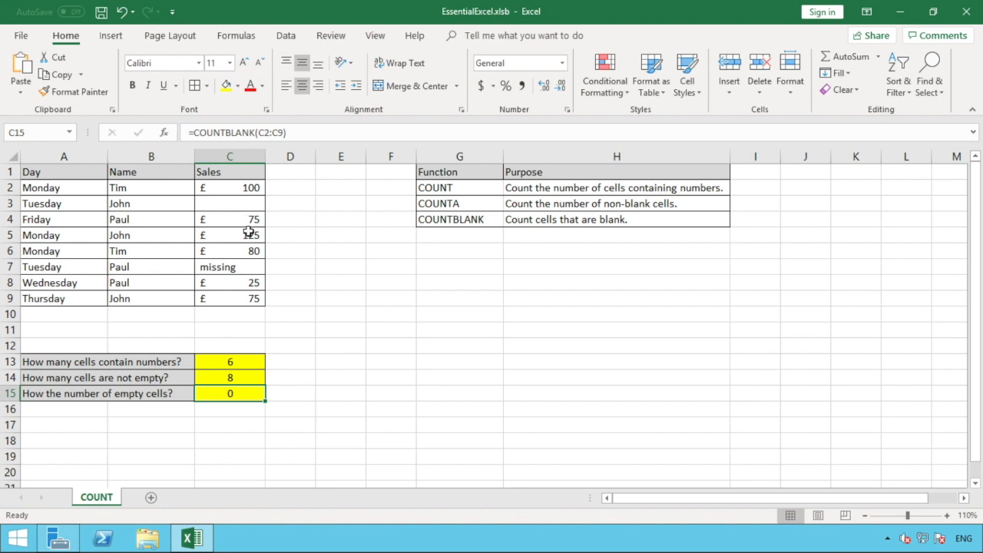
pyautogui.click(228, 379)
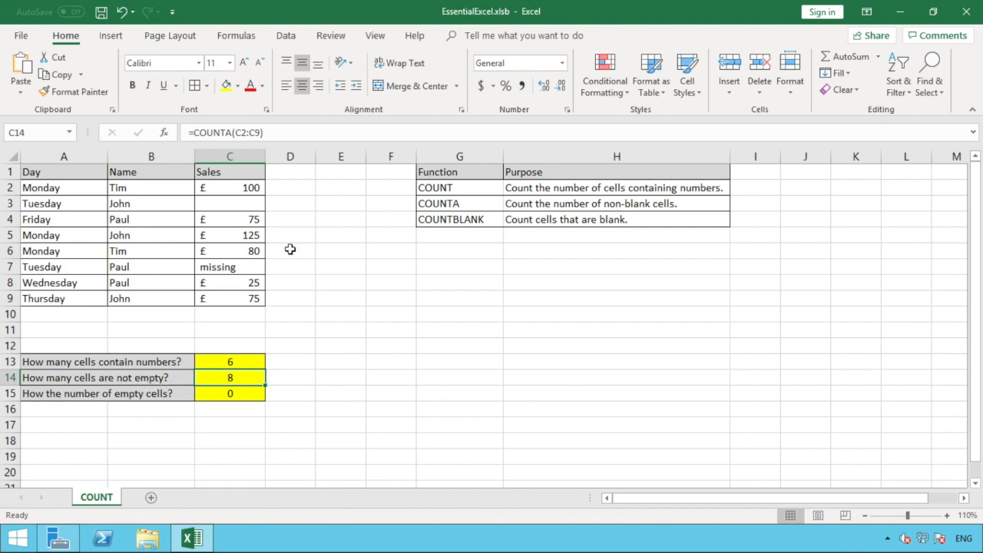
# - Remove the blank space from Sales cell C3 and check the COUNT formula in C13
pyautogui.doubleClick(248, 202)
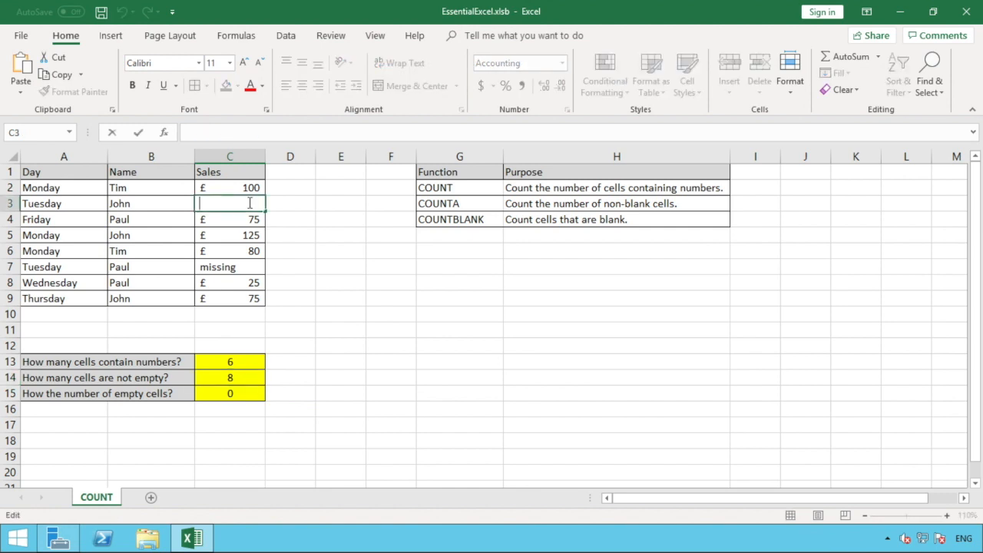
pyautogui.press('Return')
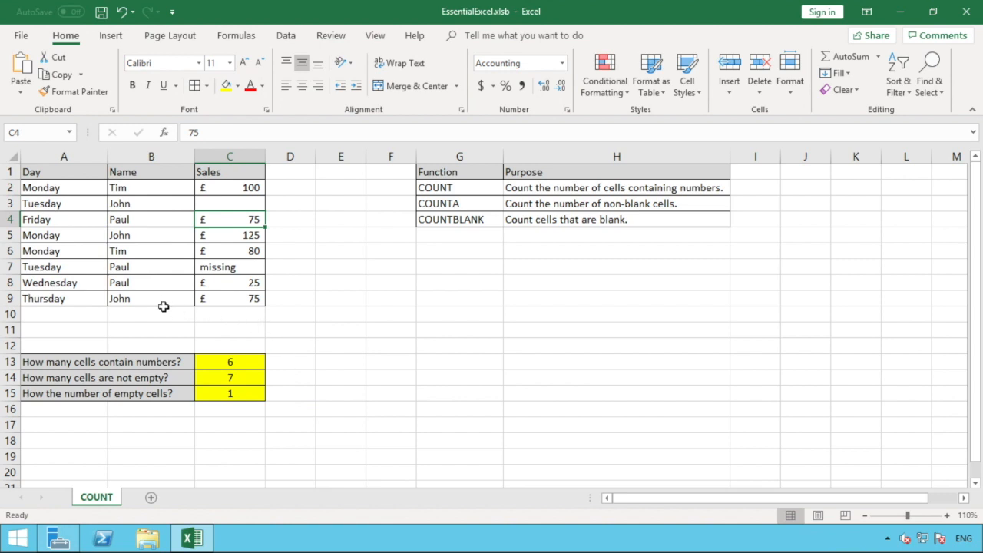
pyautogui.click(242, 366)
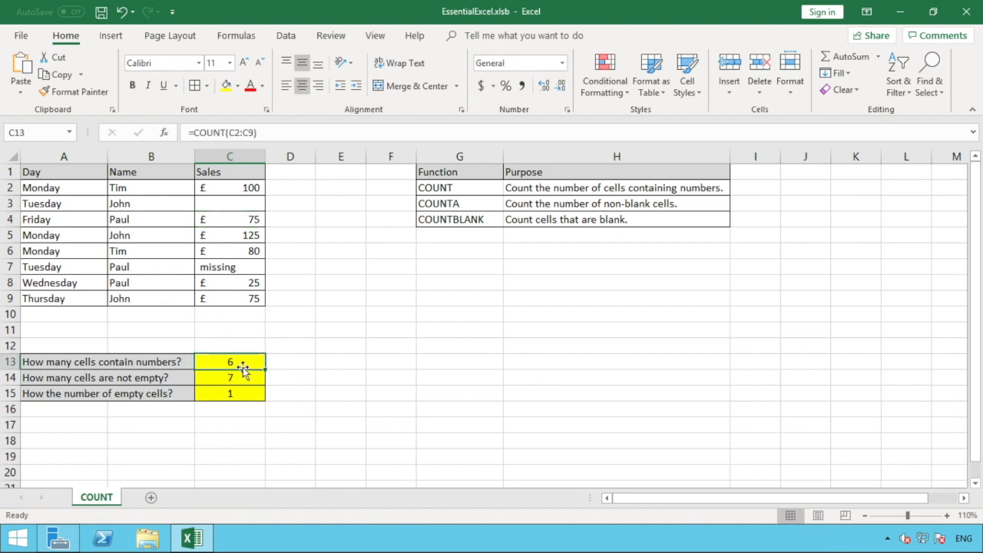